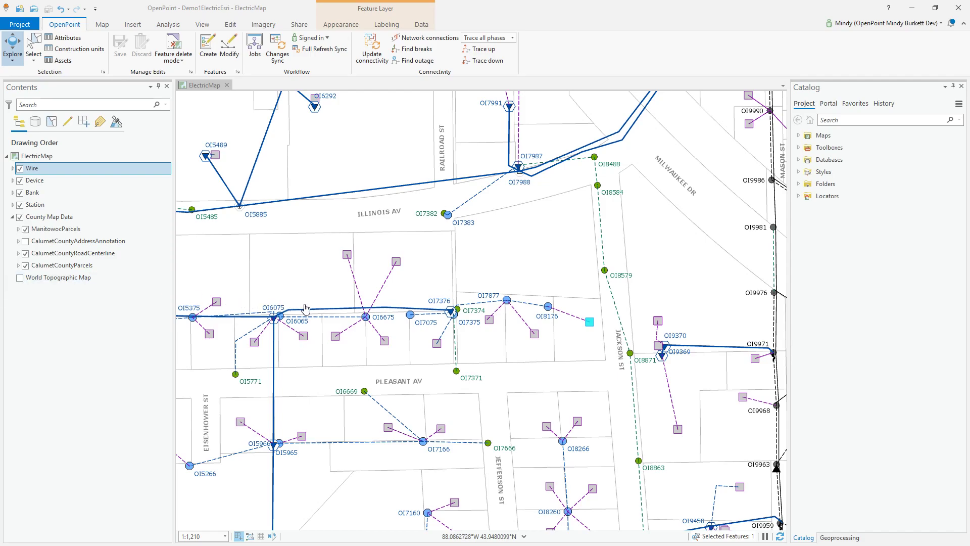
Show the Geoprocessing pane with favorite and recent tools in place of Catalog
left_click(306, 308)
left_click(841, 538)
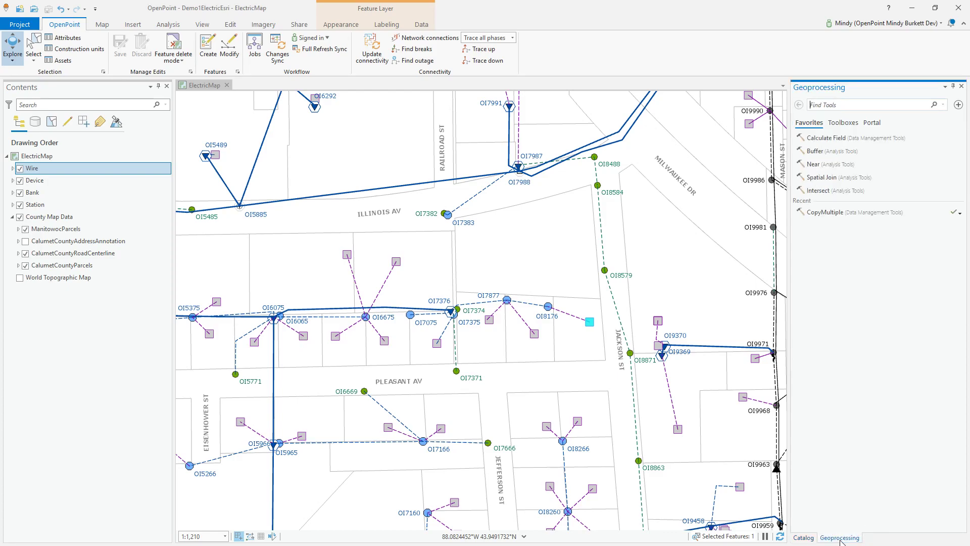
Switch back to Catalog and show Meter Bank - 8700's attributes in the Attributes pane
left_click(805, 538)
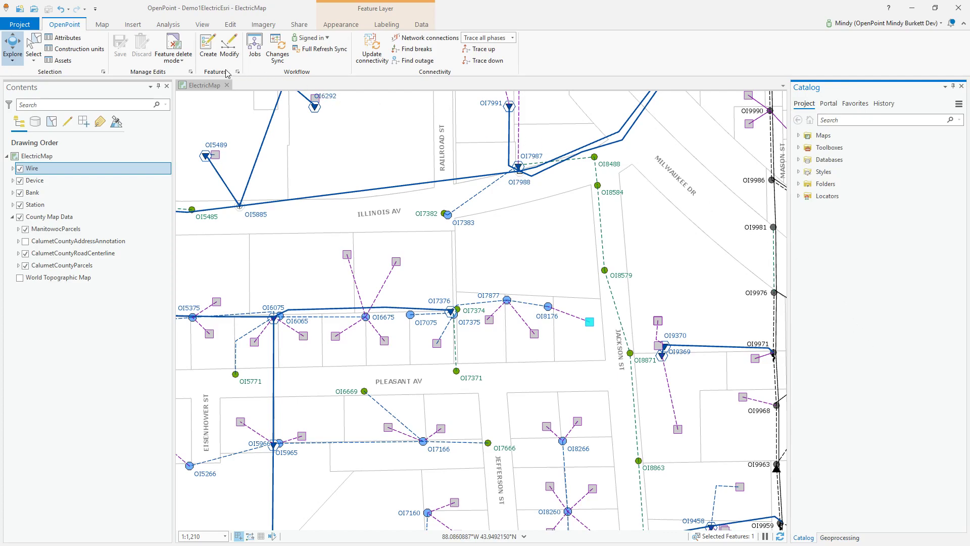
left_click(67, 42)
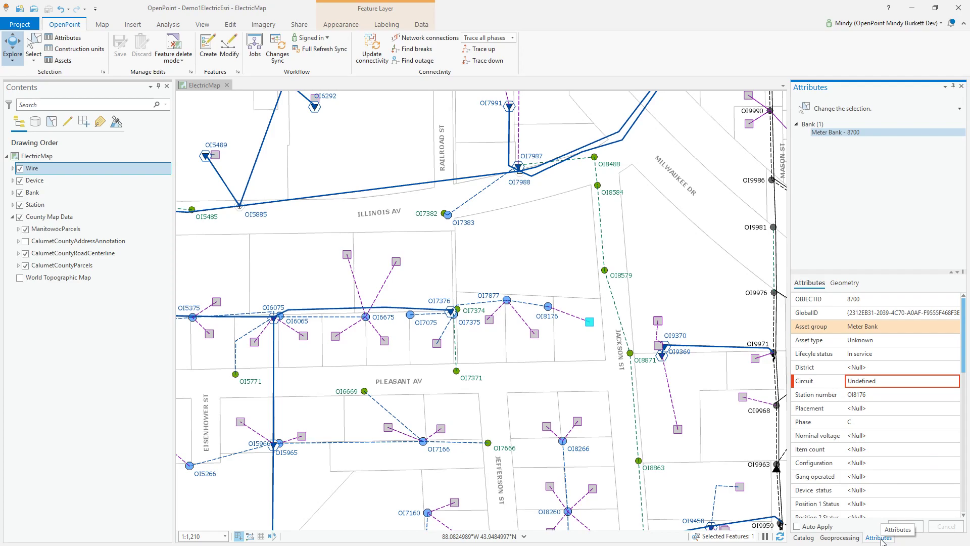
Float Meter Bank 8700's Attributes pane over the ElectricMap, out of the right dock
mouse_move(882, 541)
left_mouse_down()
mouse_move(828, 479)
mouse_move(658, 484)
left_mouse_up()
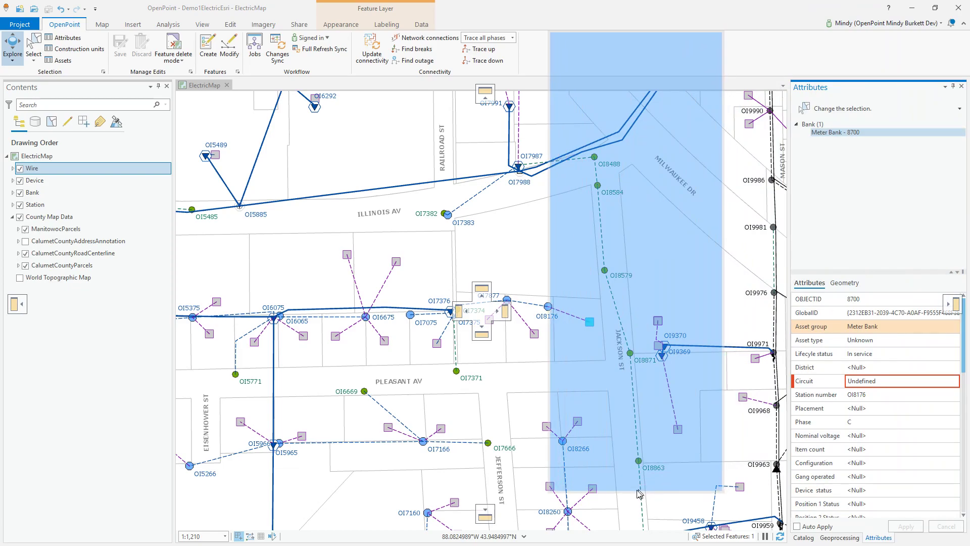
left_click_drag(658, 484, 295, 500)
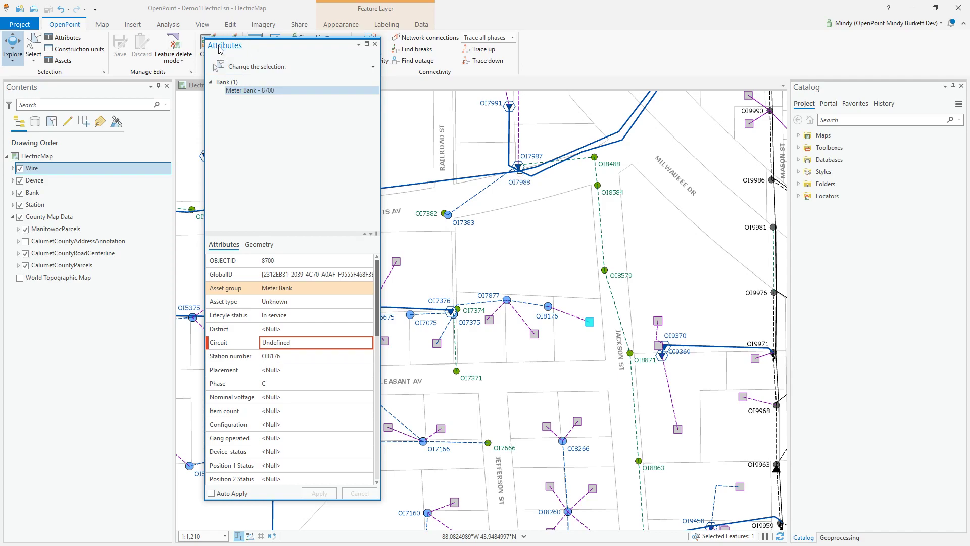
mouse_move(220, 51)
left_mouse_down()
mouse_move(509, 75)
mouse_move(372, 71)
left_mouse_up()
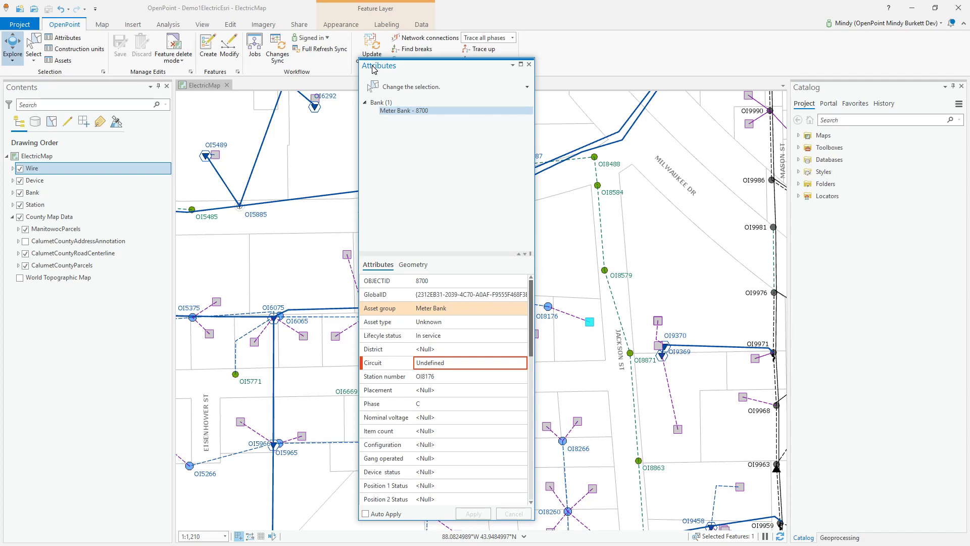
Dock Attributes as a tab beside Contents on the left, with Contents showing
mouse_move(372, 70)
left_mouse_down()
mouse_move(289, 93)
mouse_move(80, 216)
left_mouse_up()
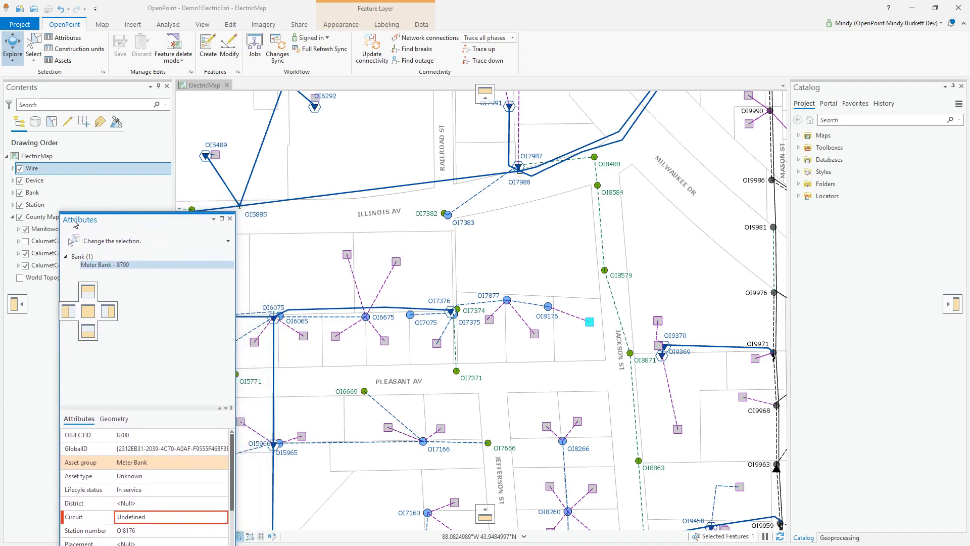
left_click_drag(80, 217, 92, 316)
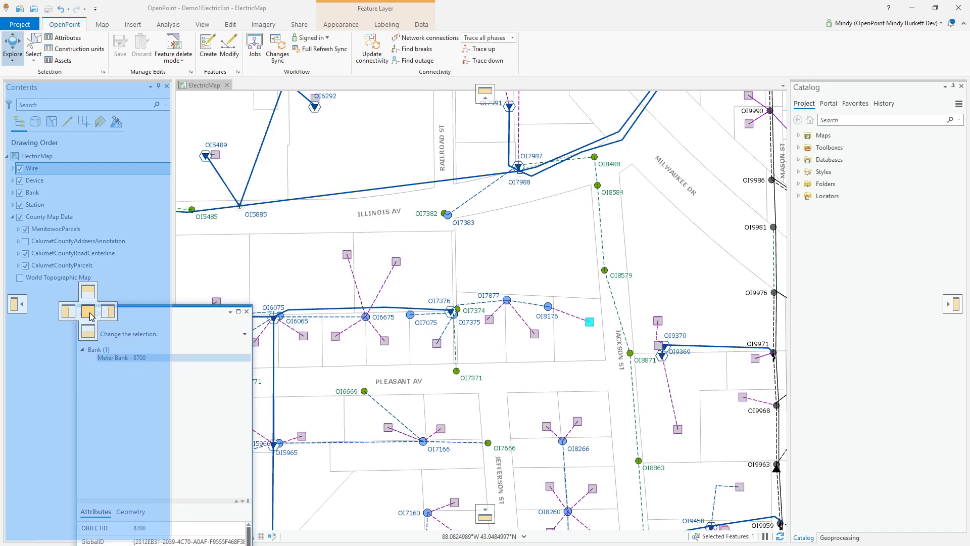
left_click_drag(91, 317, 90, 318)
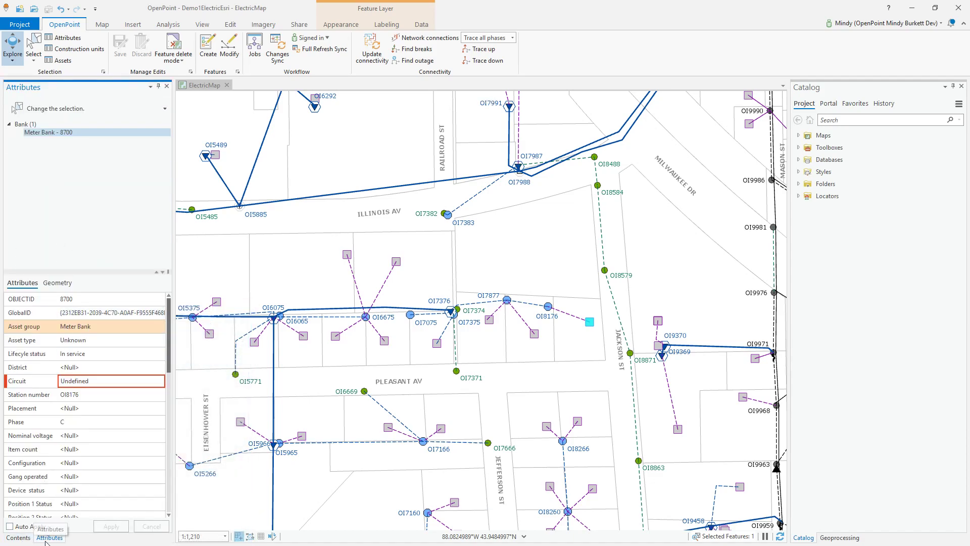
left_click(19, 538)
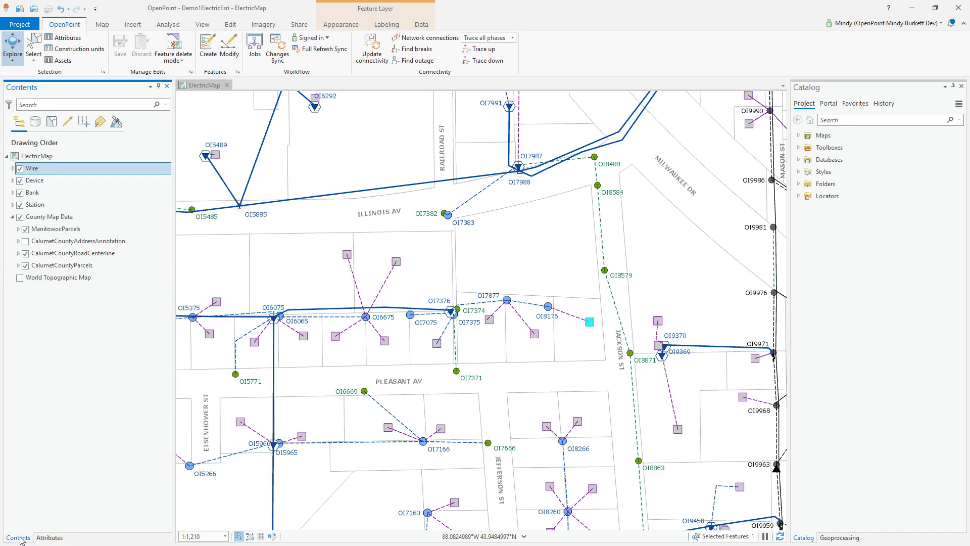
Close and reopen the Attributes pane so it shows Meter Bank 8700 in the left dock
left_click(48, 537)
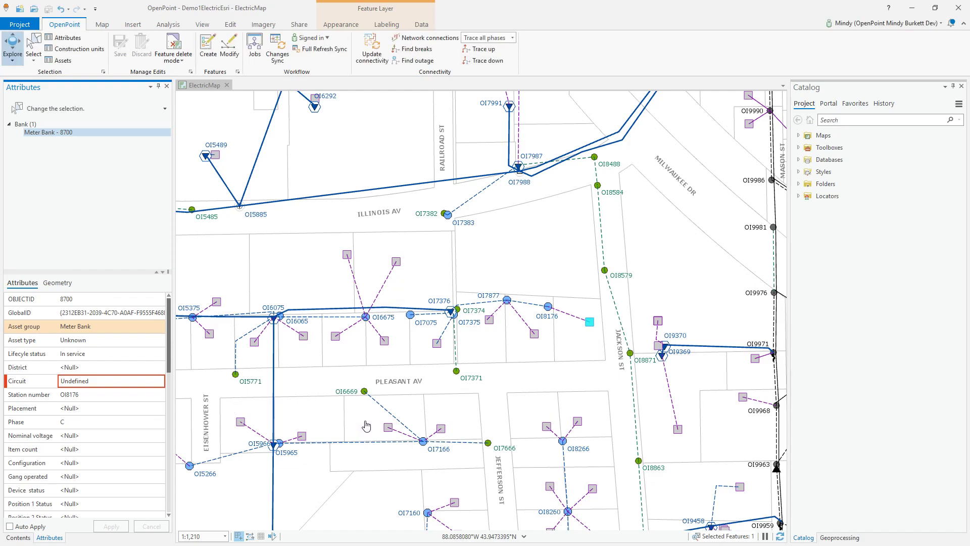
left_click(167, 87)
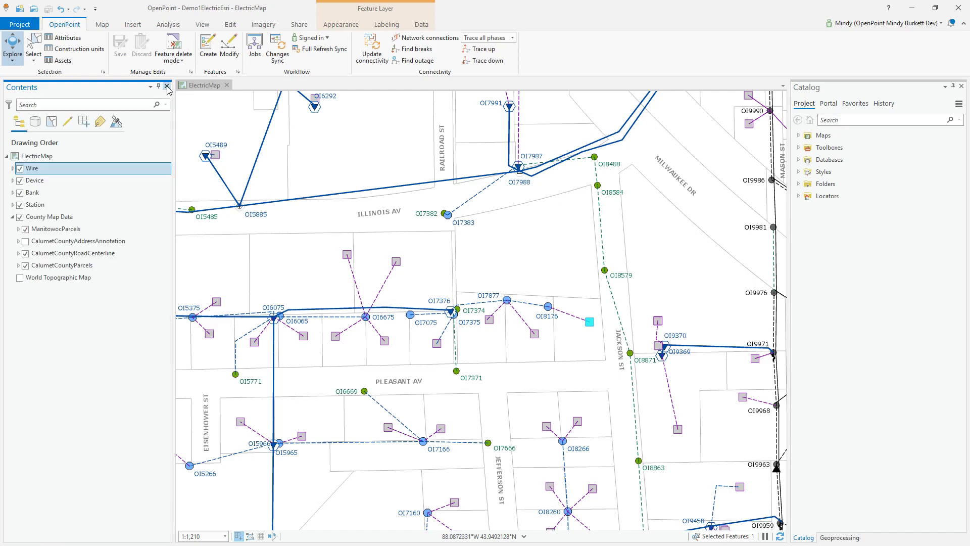
left_click(71, 44)
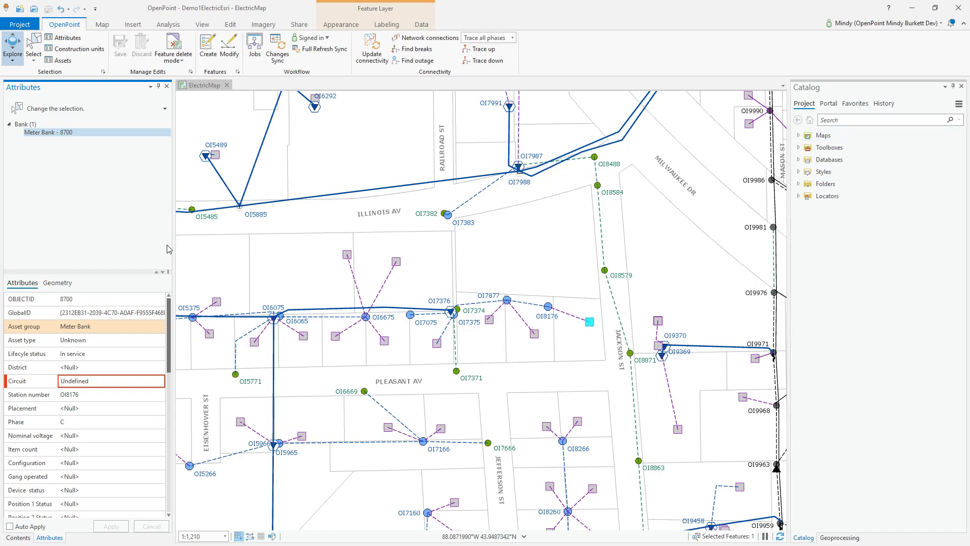
Auto-hide the Catalog pane, preview it sliding out, then return to the map
left_click(955, 87)
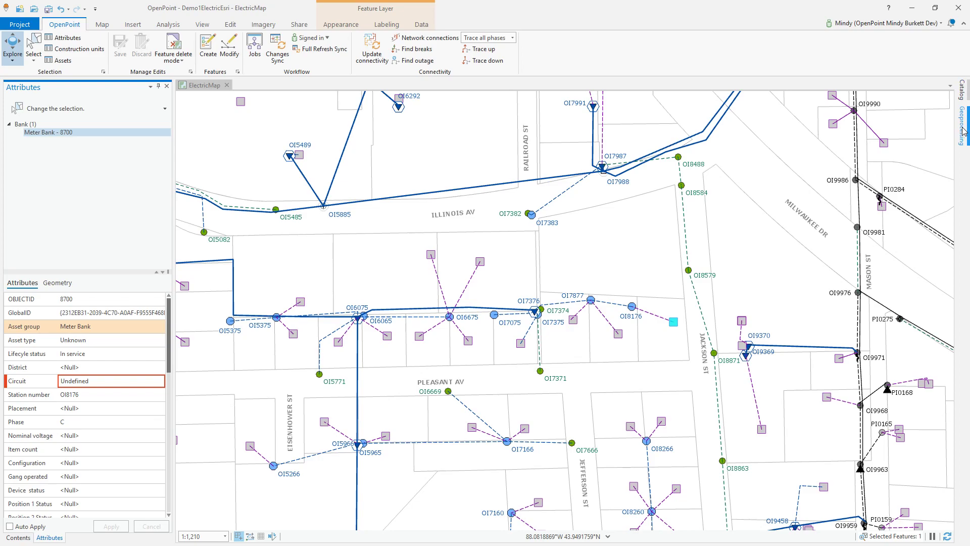
left_click(963, 94)
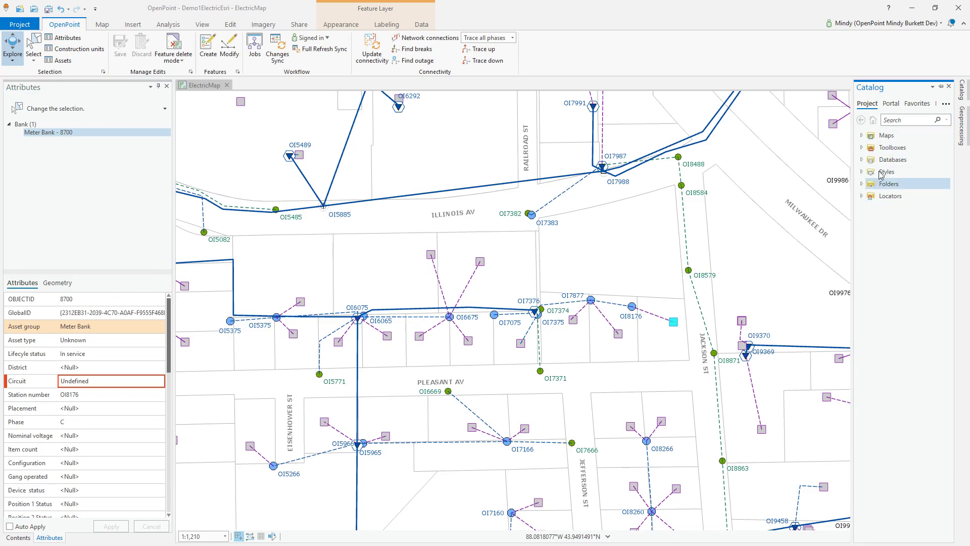
left_click(643, 208)
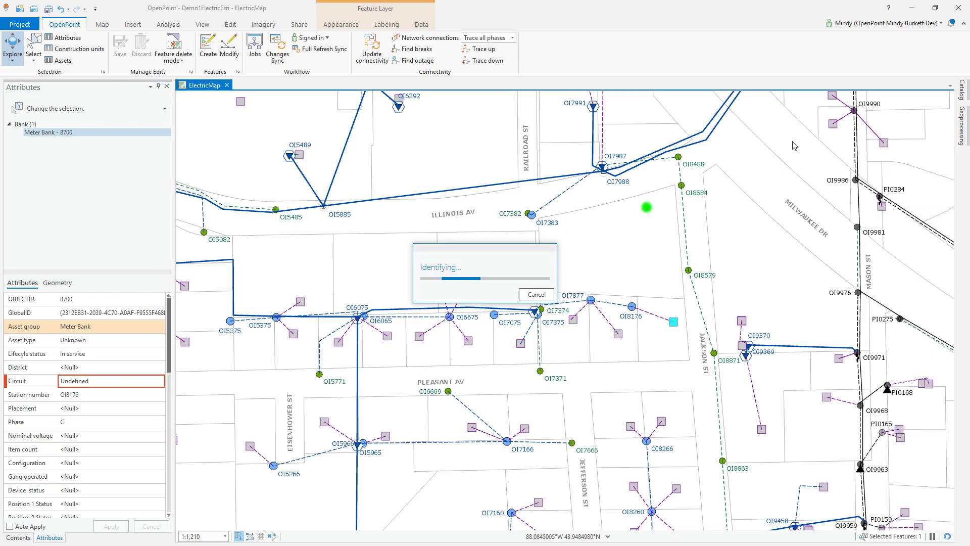